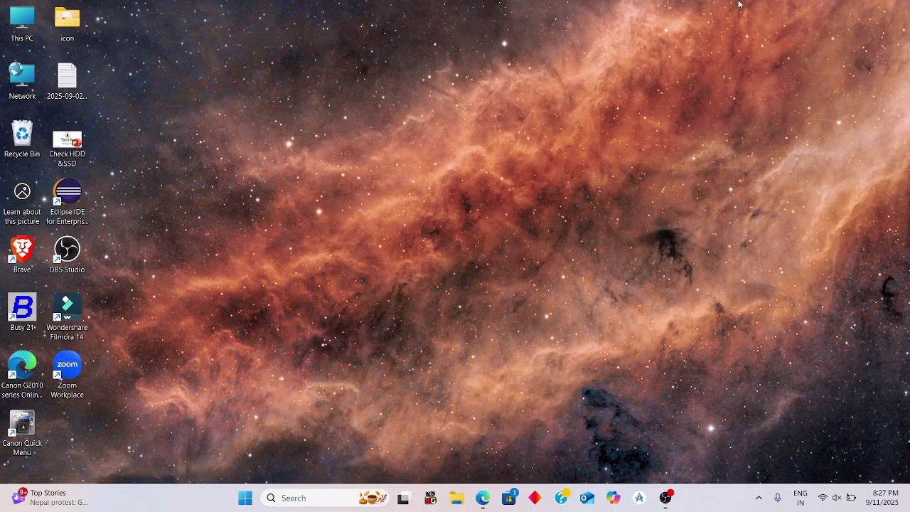
- Open This PC and examine the type and storage space of New Volume (D:) in its properties
double_click(25, 26)
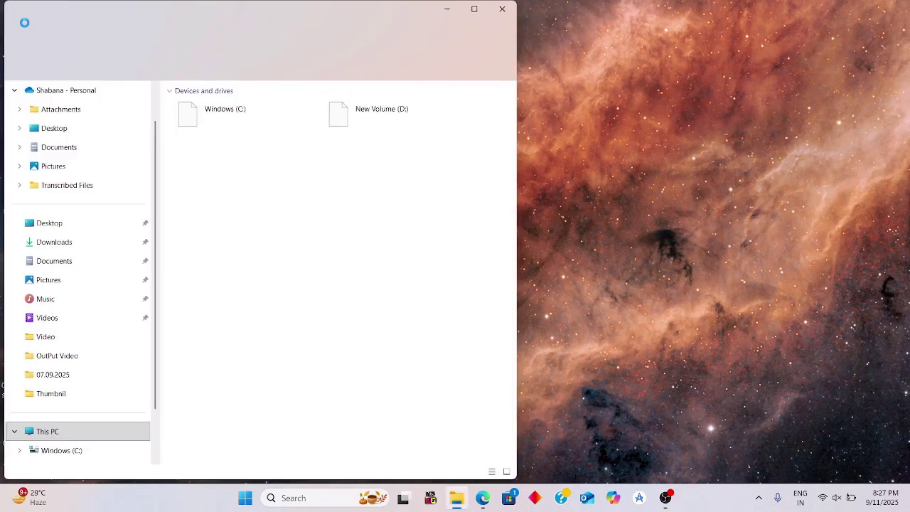
left_click(483, 15)
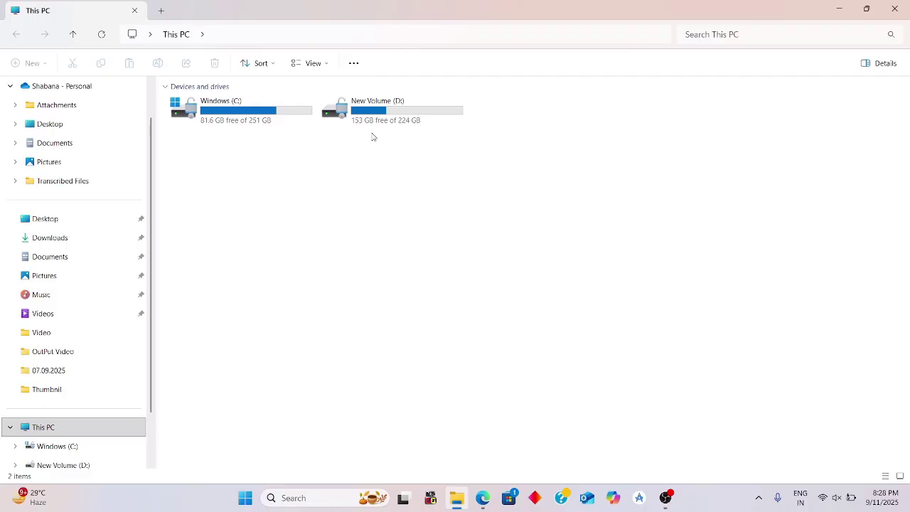
mouse_move(389, 139)
right_click(383, 119)
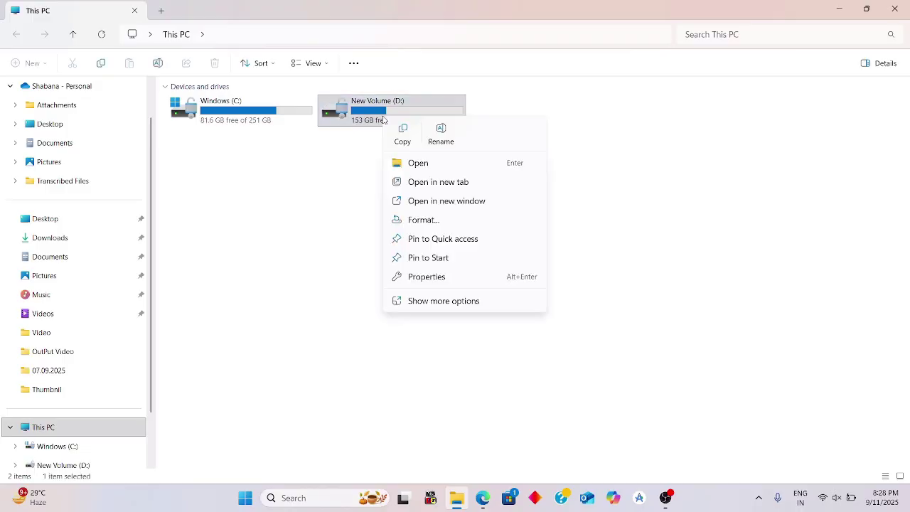
left_click(426, 275)
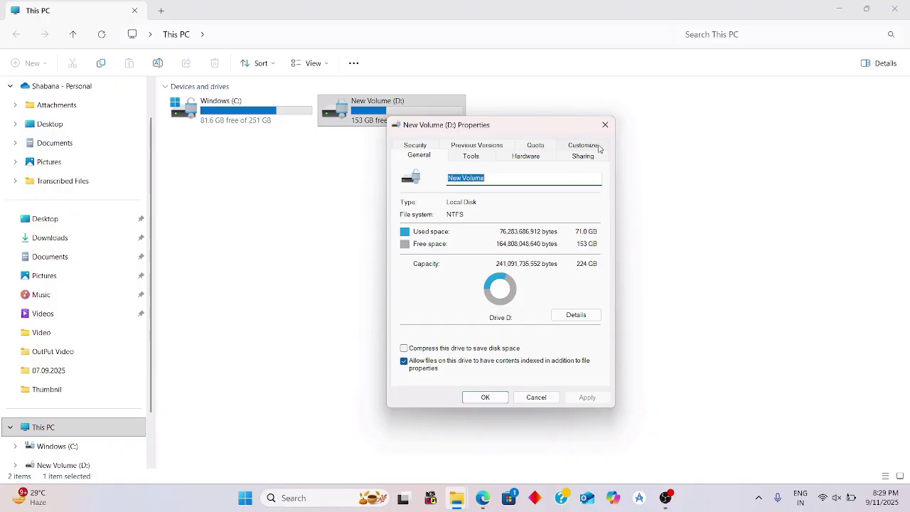
left_click(605, 124)
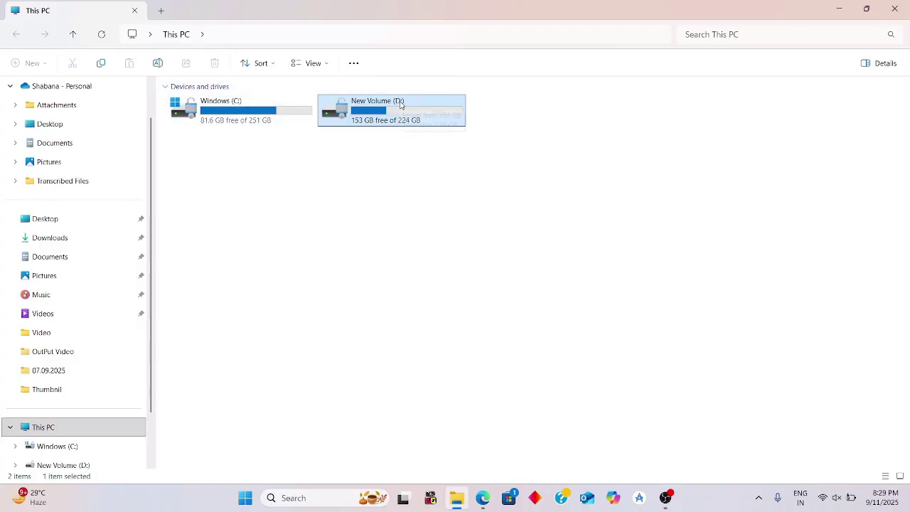
left_click(844, 16)
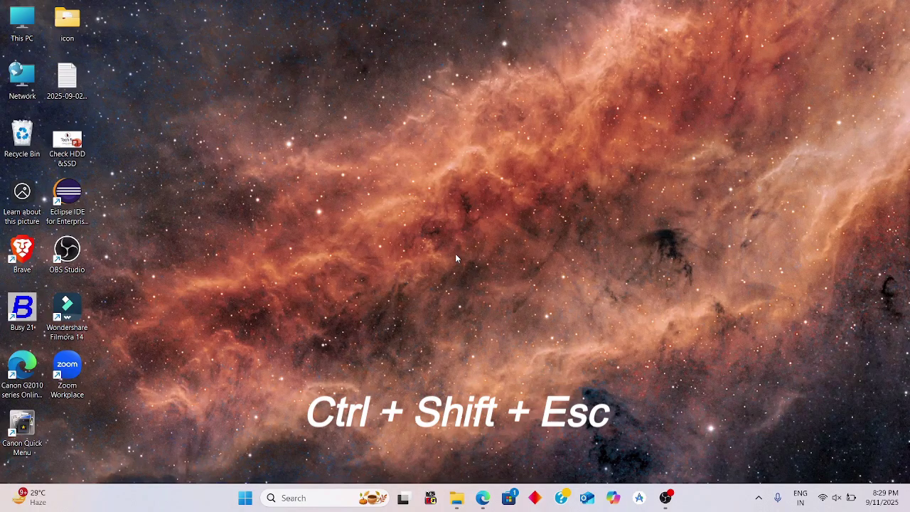
- Open Task Manager and examine the performance details of Disk 0 to identify its drive type
key("ctrl+shift+Escape")
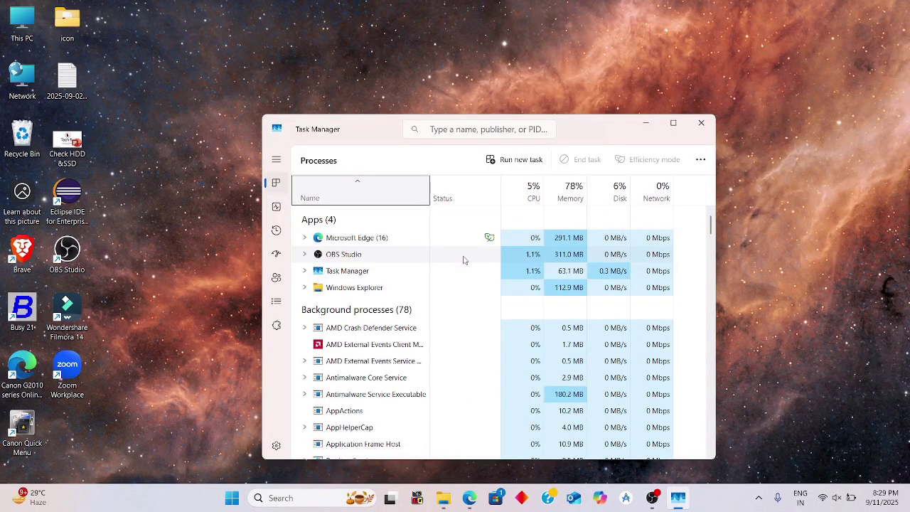
left_click(673, 123)
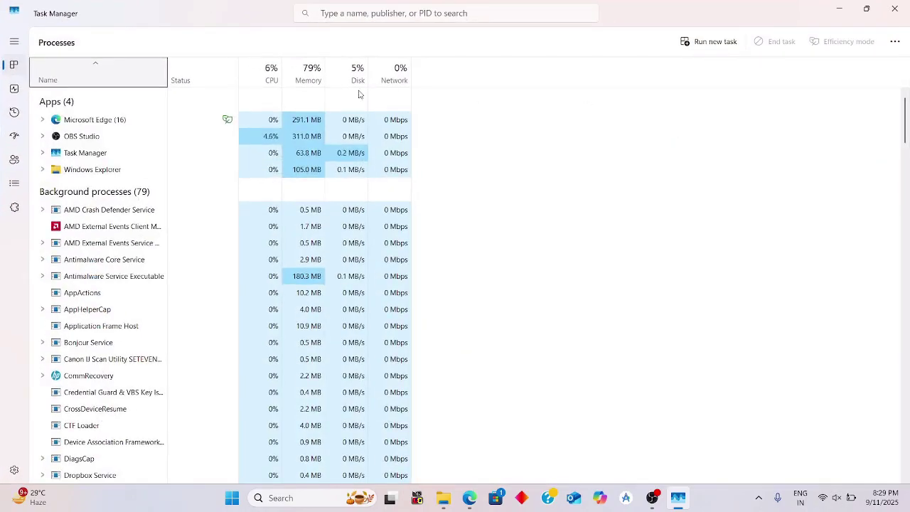
left_click(13, 89)
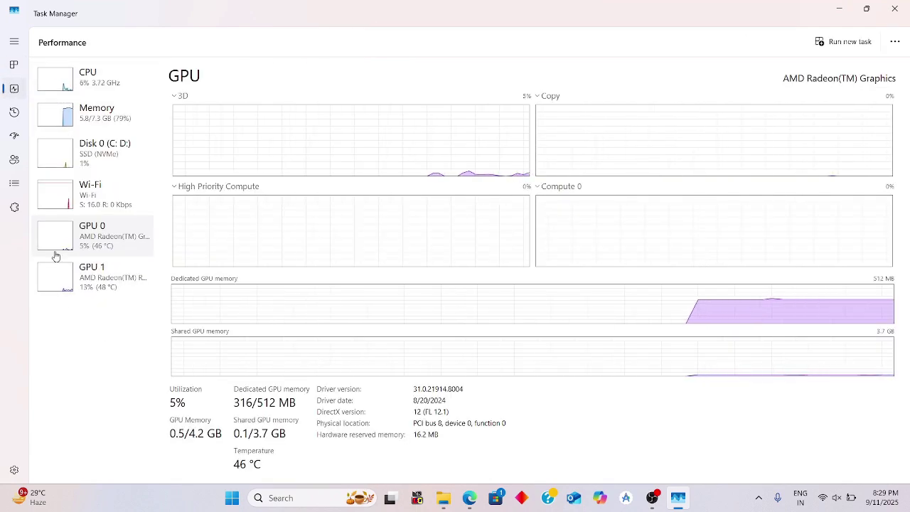
left_click(98, 155)
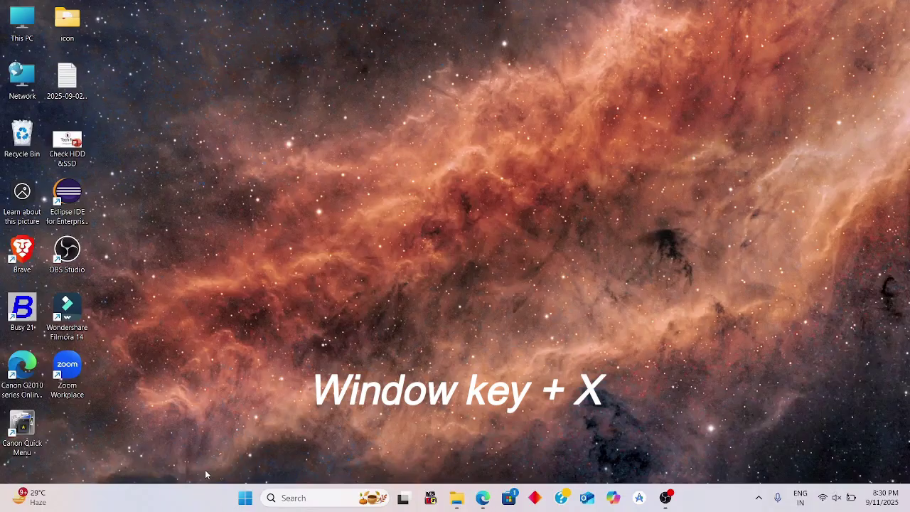
- Open Disk Management in a maximized window
key("super+x")
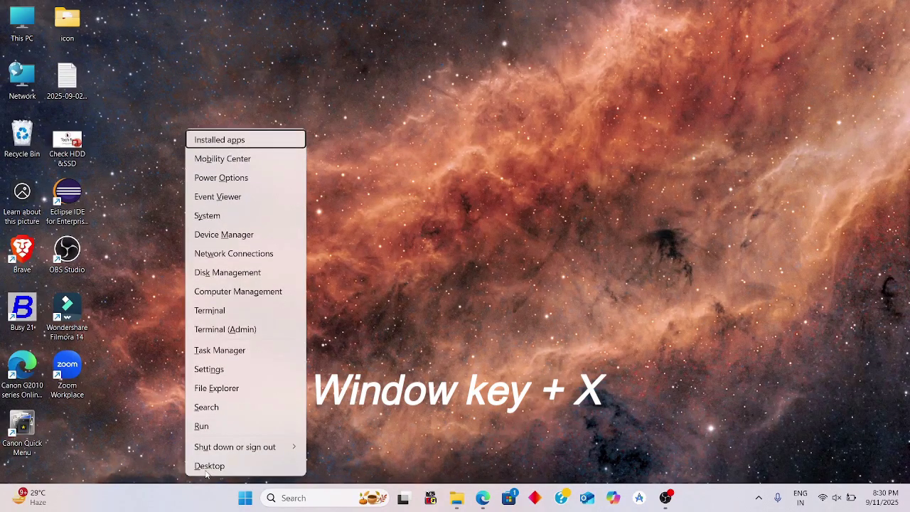
key("Down")
key("Down")
key("Down")
key("Down")
key("Down")
key("Down")
key("Down")
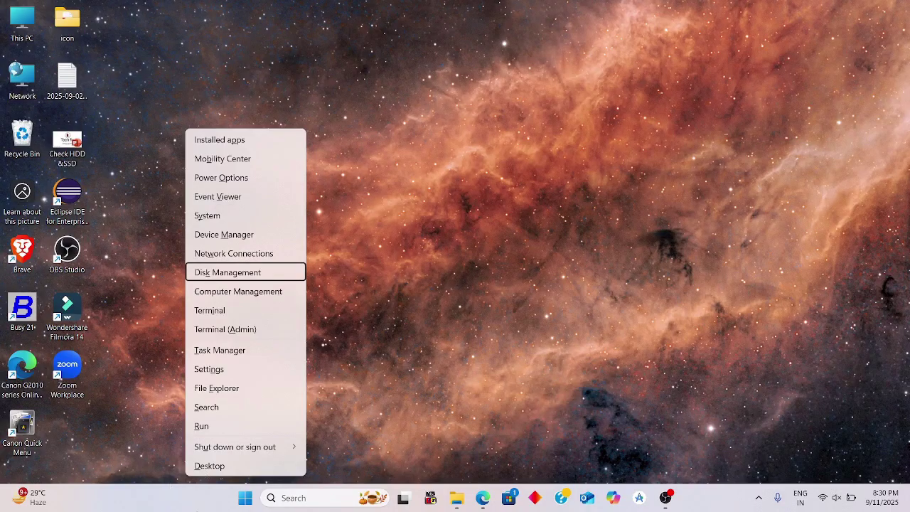
left_click(241, 273)
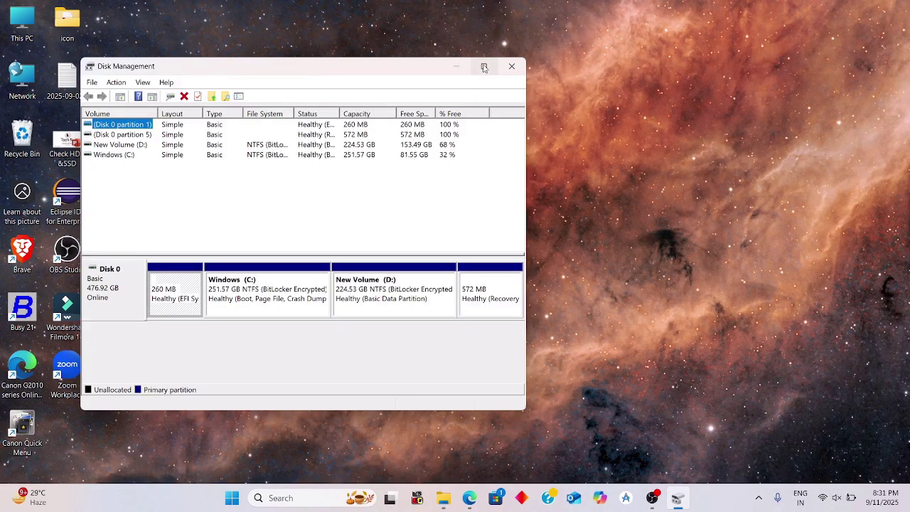
left_click(484, 67)
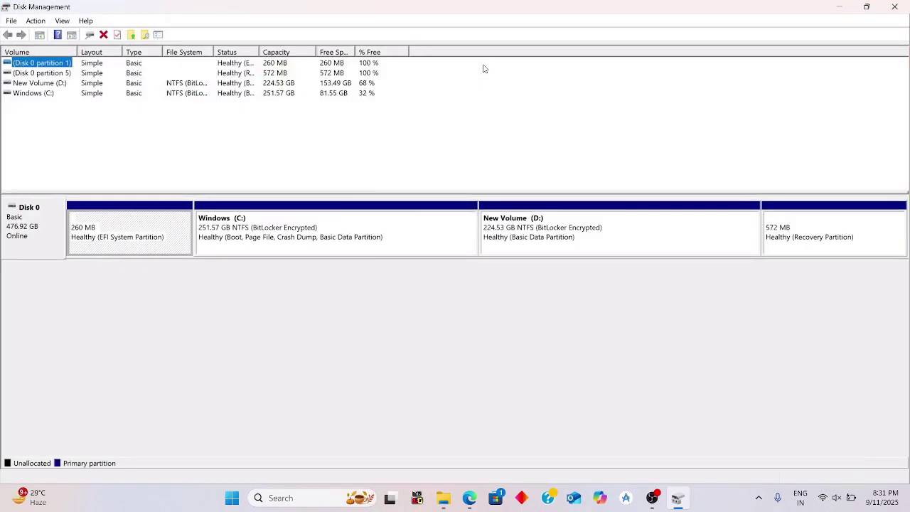
- Examine the EFI, recovery, Windows (C:) and New Volume (D:) partitions of Disk 0, and minimize Disk Management
left_click(129, 232)
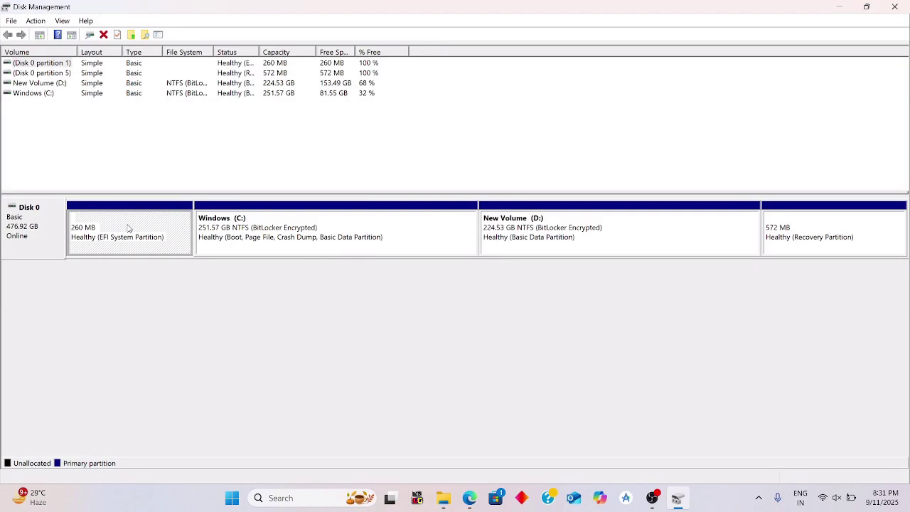
left_click(813, 235)
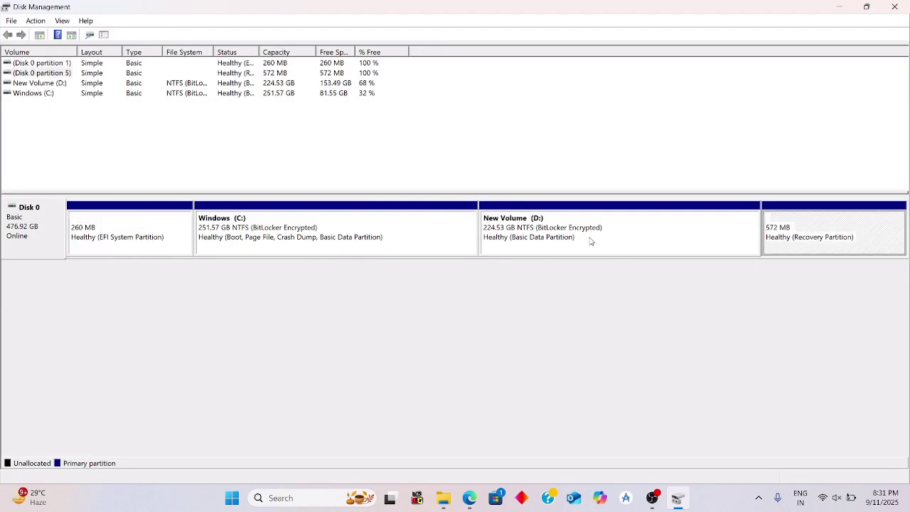
left_click(457, 239)
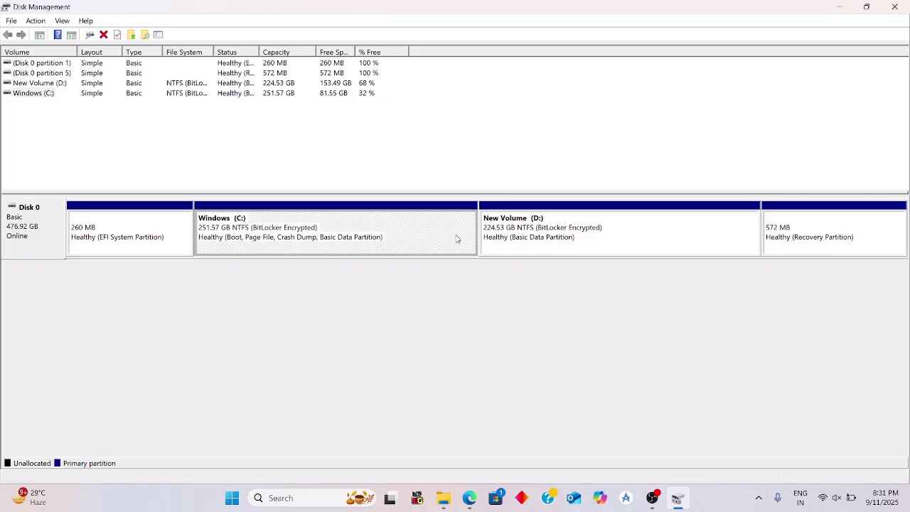
left_click(625, 234)
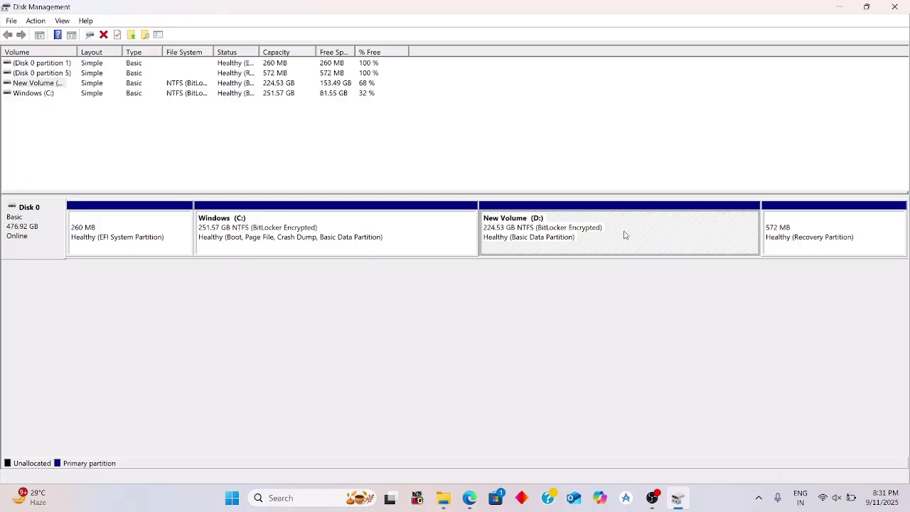
left_click(419, 250)
left_click(553, 247)
left_click(837, 10)
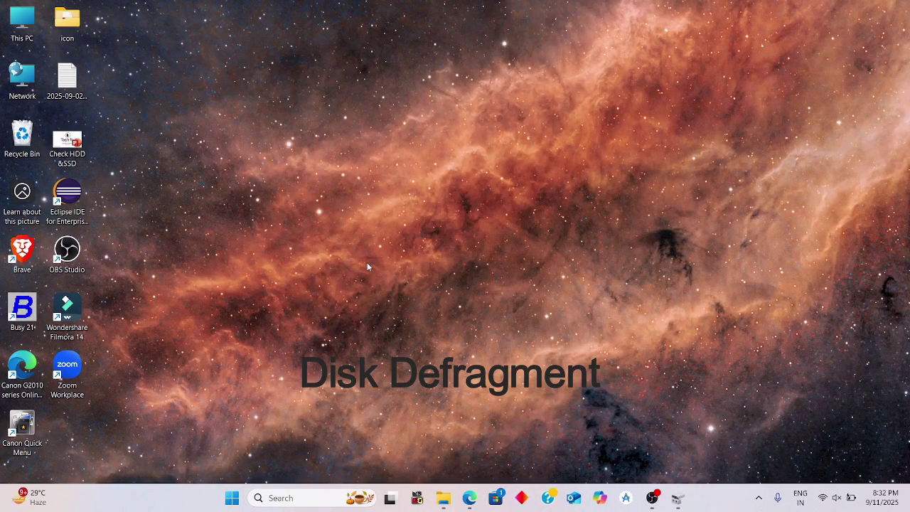
- Open Defragment and Optimize Drives and check the media type listed for the C: and D: drives
left_click(316, 500)
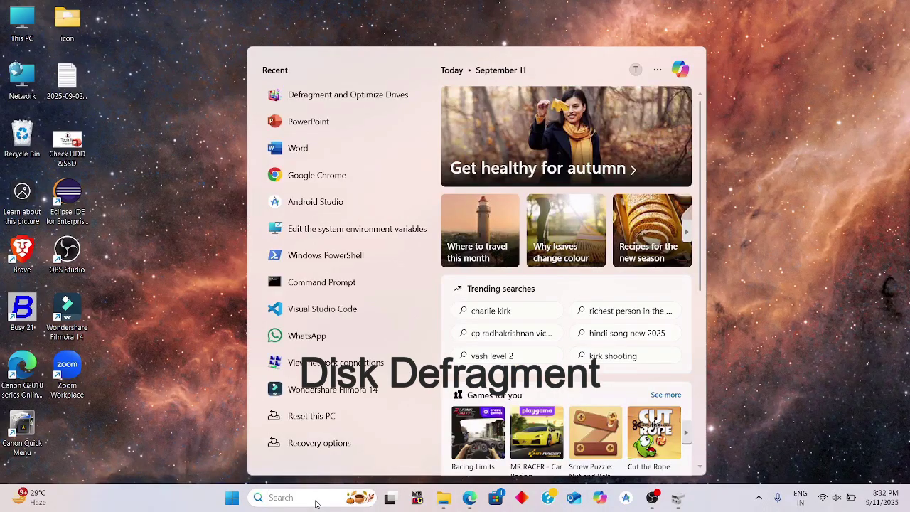
type("disk de")
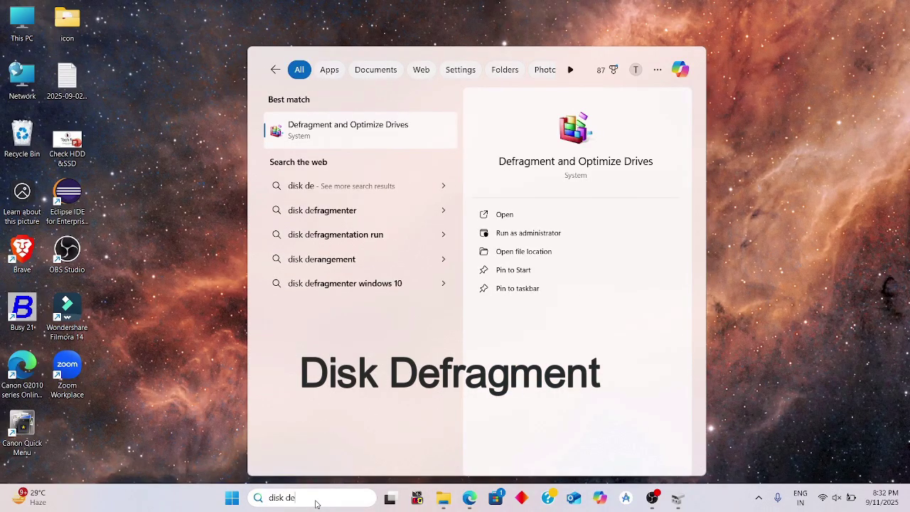
left_click(334, 143)
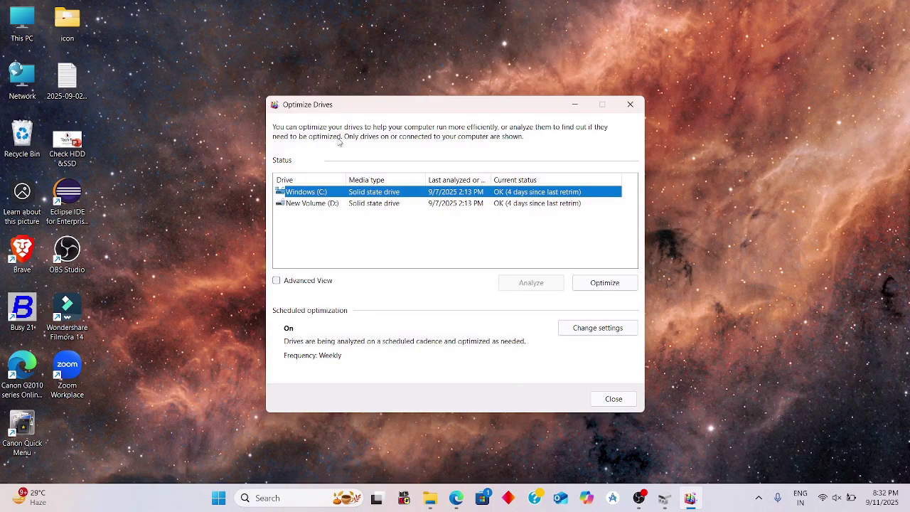
left_click(395, 204)
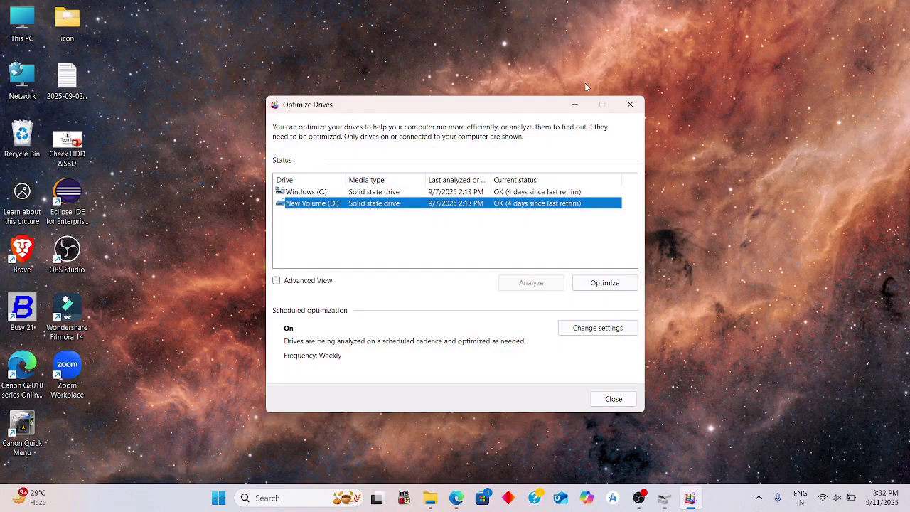
left_click(639, 106)
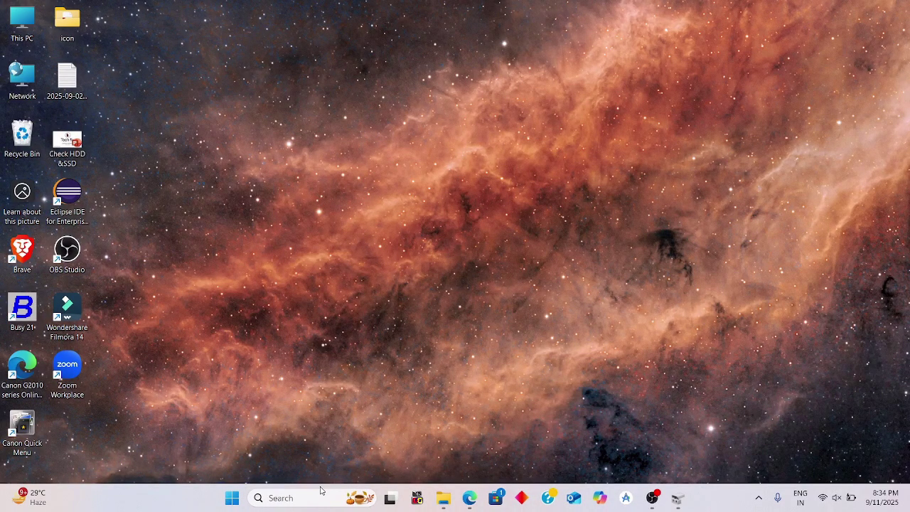
- Open Windows PowerShell as administrator in a maximized window
left_click(320, 491)
type("power")
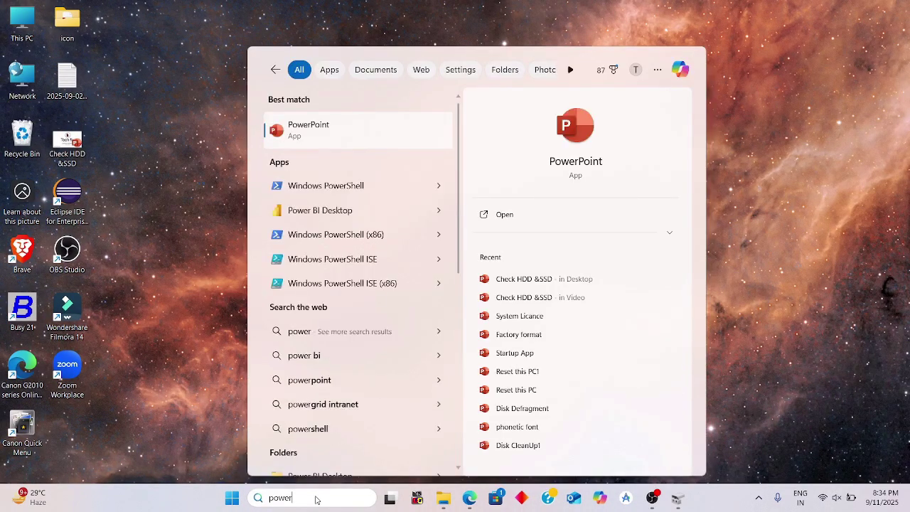
type("she")
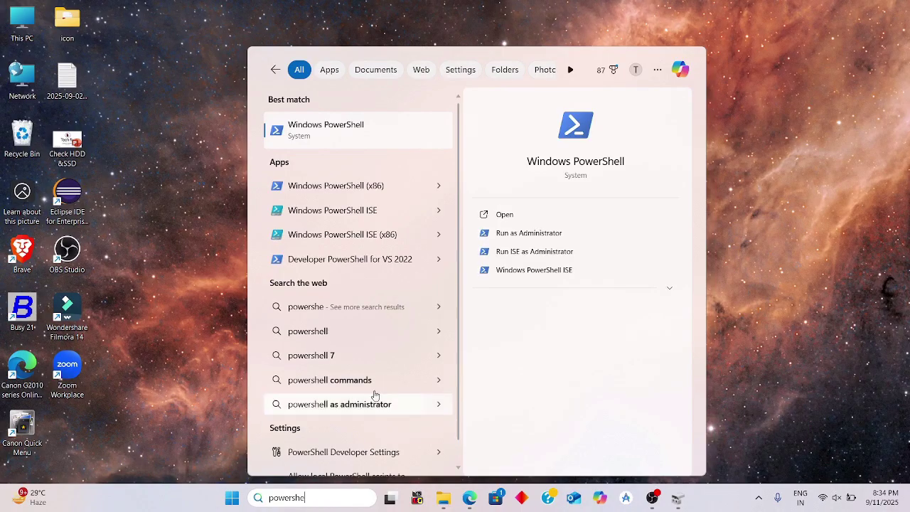
right_click(374, 133)
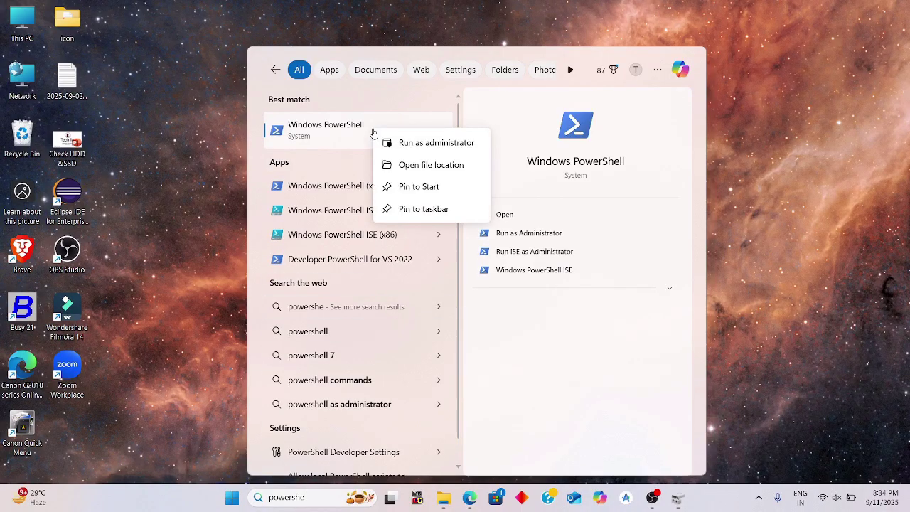
left_click(407, 142)
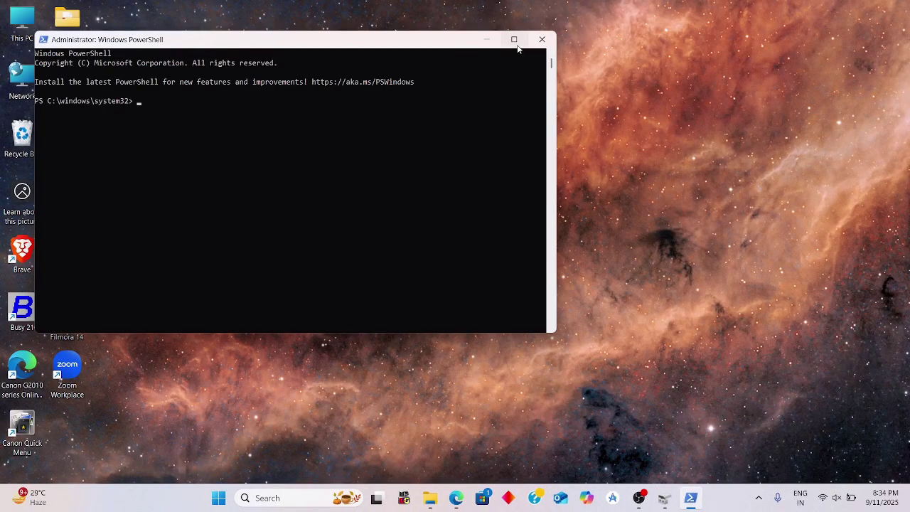
left_click(513, 40)
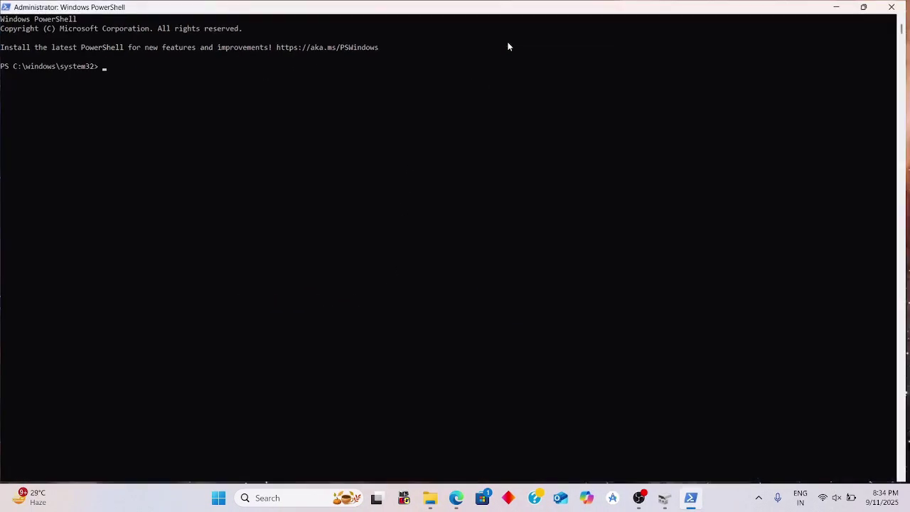
- Run "Get-PhysicalDisk | Format-Table -AutoSize" to list the physical disk's details, and close PowerShell after reading them
type("a.")
key("ctrl+v")
key("Left")
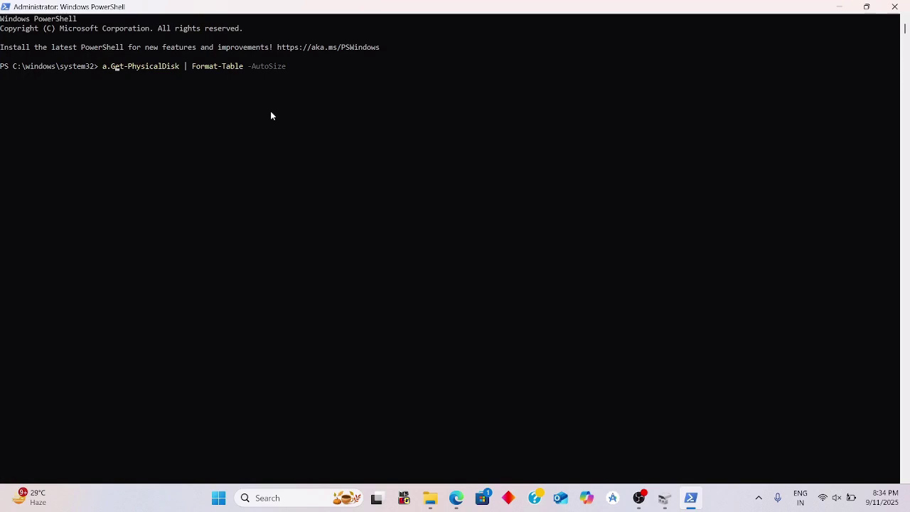
key("BackSpace")
key("BackSpace")
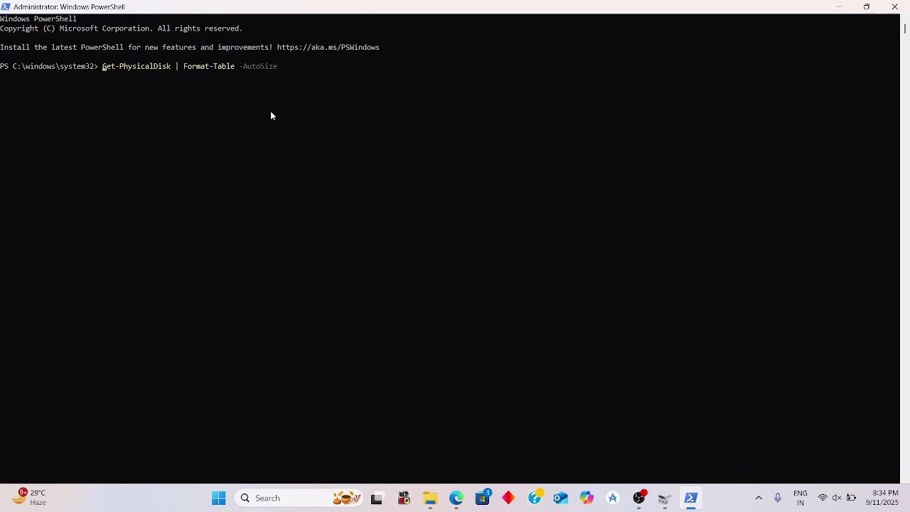
key("End")
key("Return")
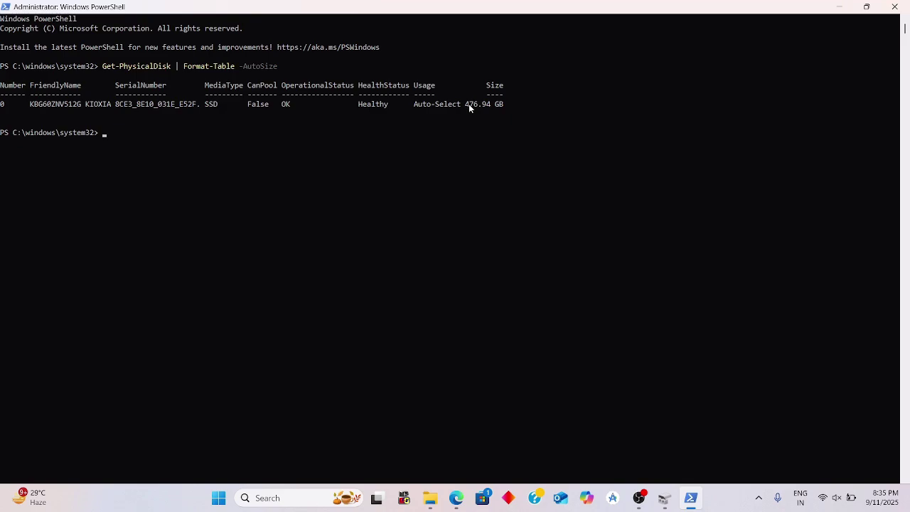
left_click(894, 7)
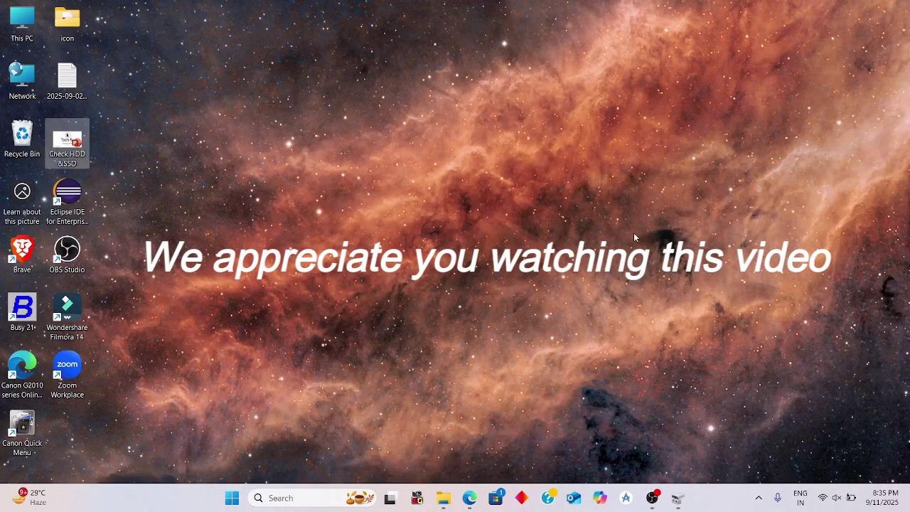